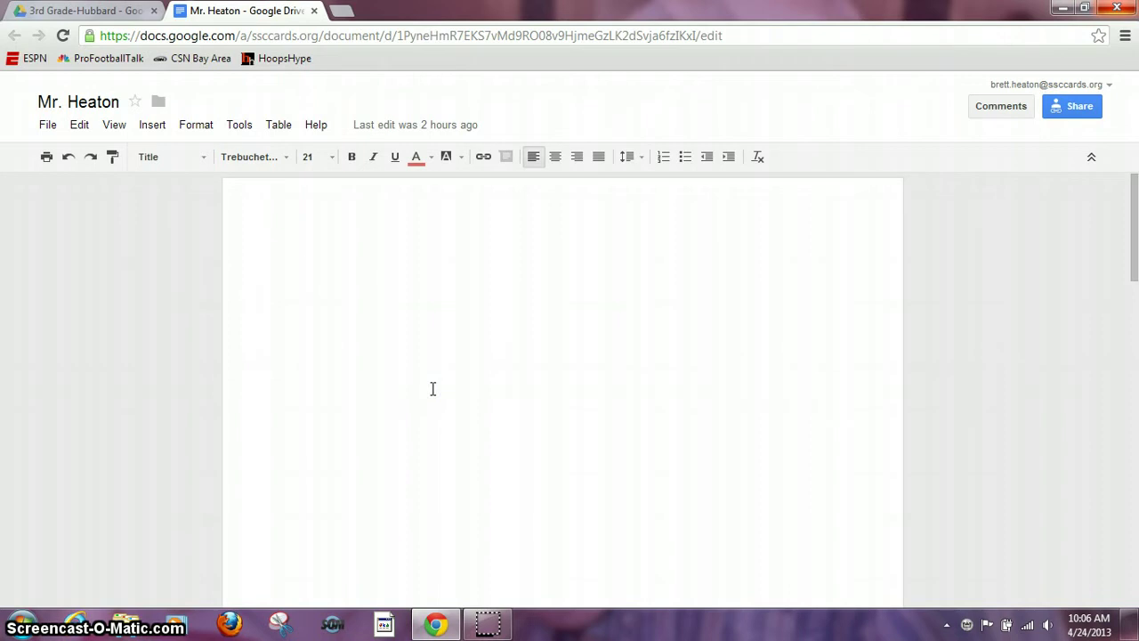
In a new tab, run a Google Images search for 'Tree'
{"action": "left_click", "coordinate": [347, 12]}
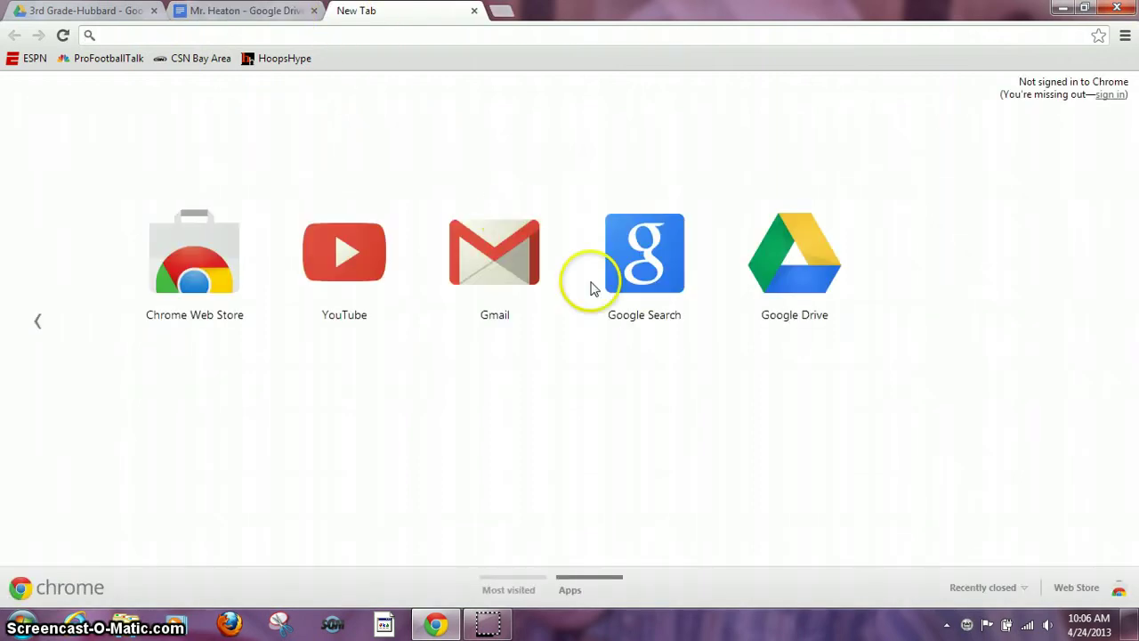
{"action": "type", "text": "google.com"}
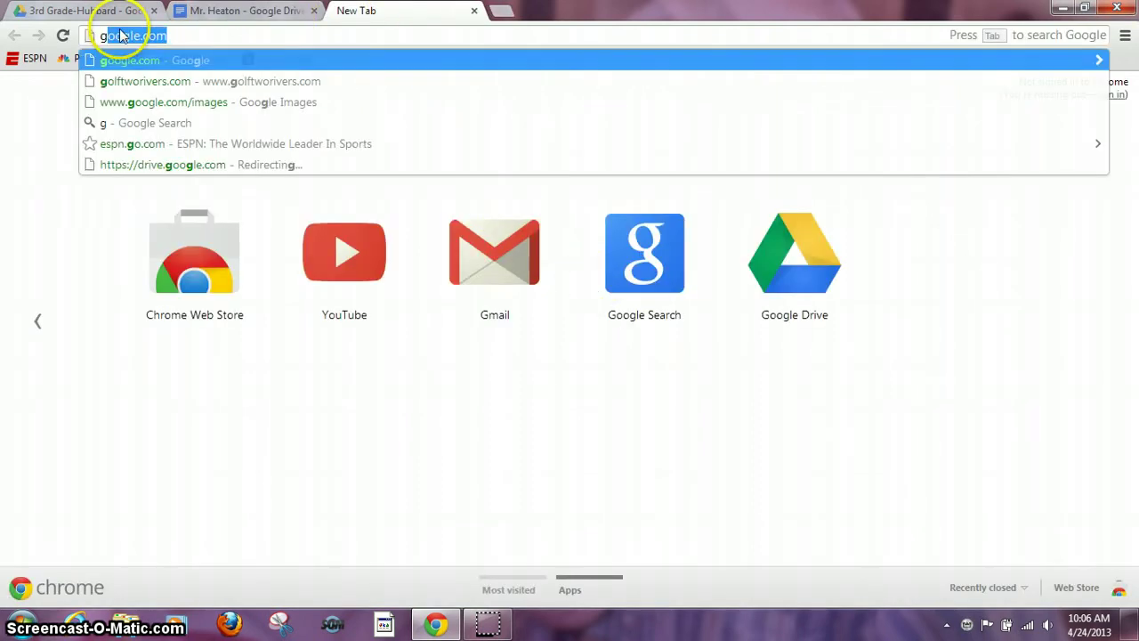
{"action": "key", "text": "Return"}
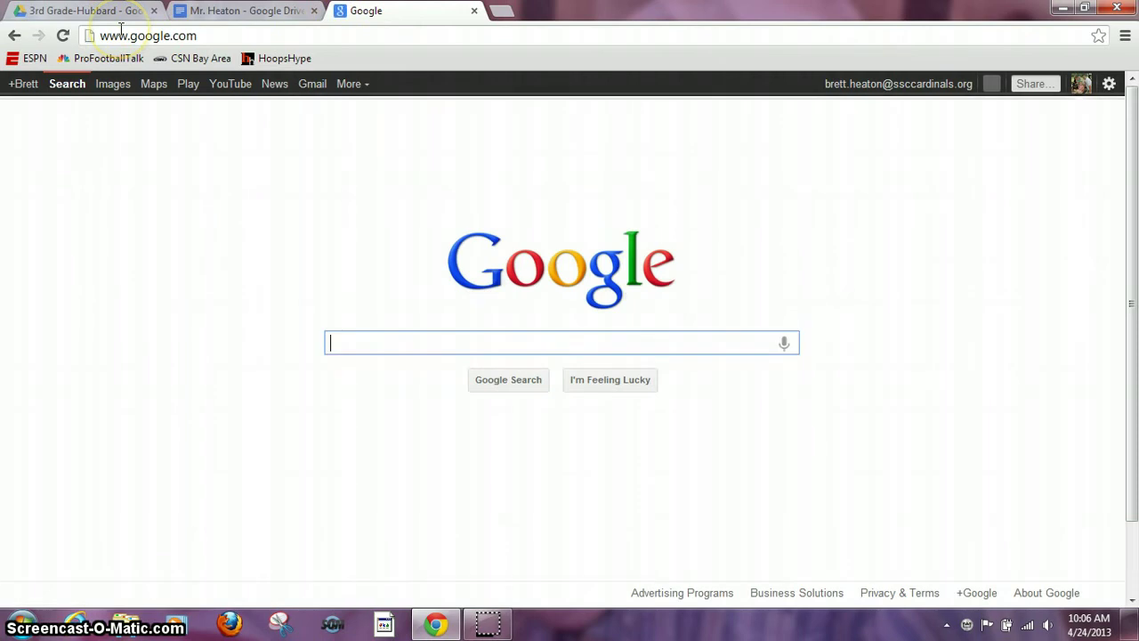
{"action": "left_click", "coordinate": [115, 85]}
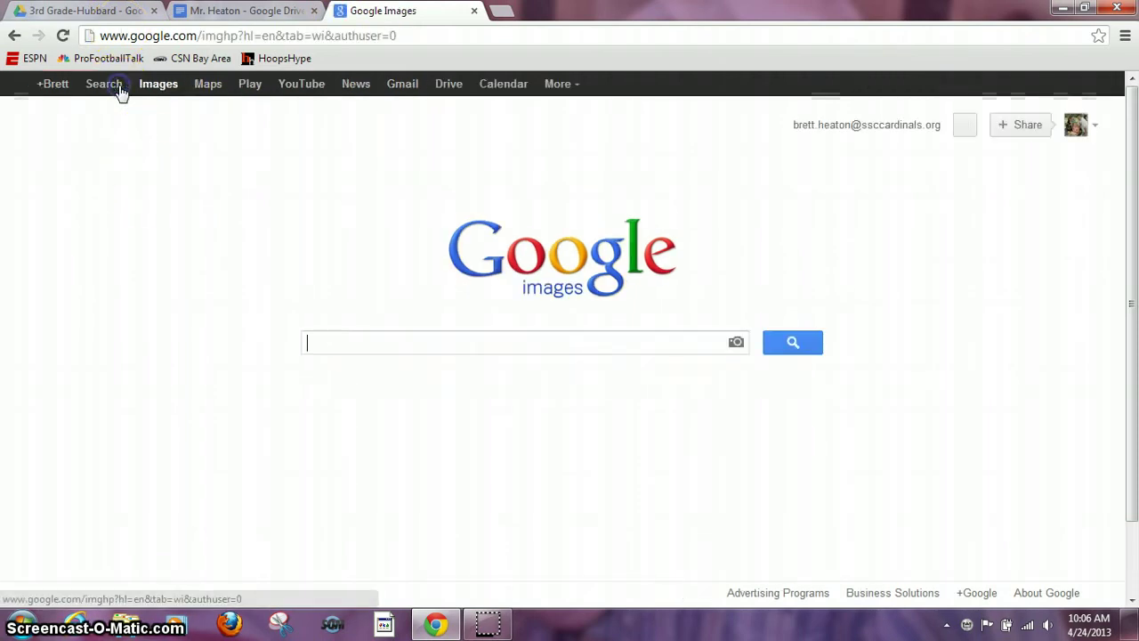
{"action": "type", "text": "Tree"}
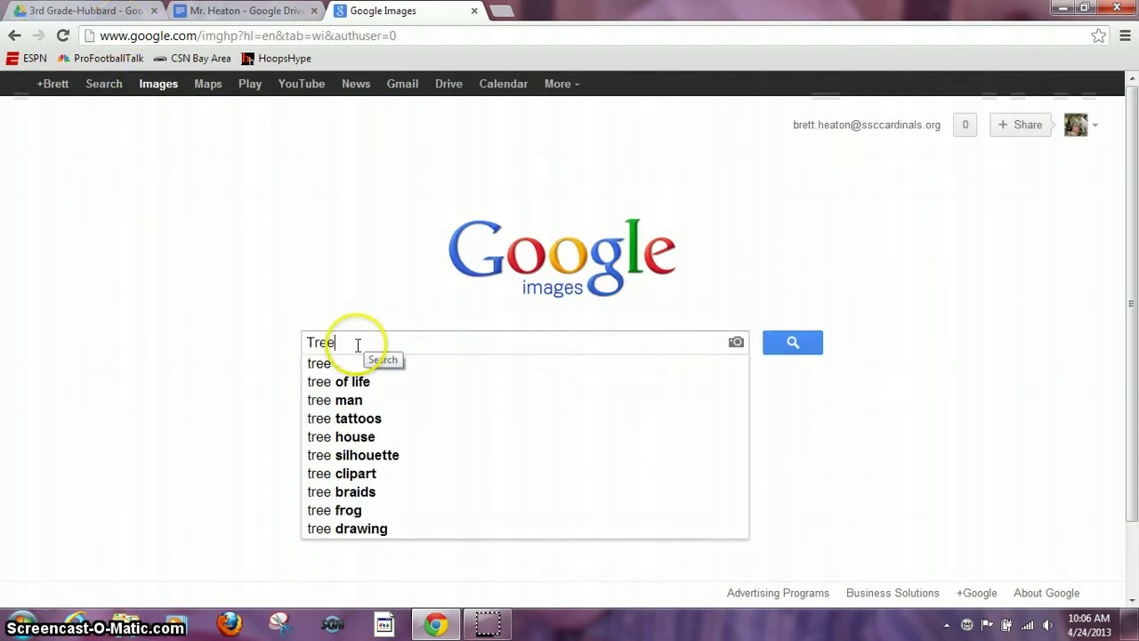
{"action": "key", "text": "Return"}
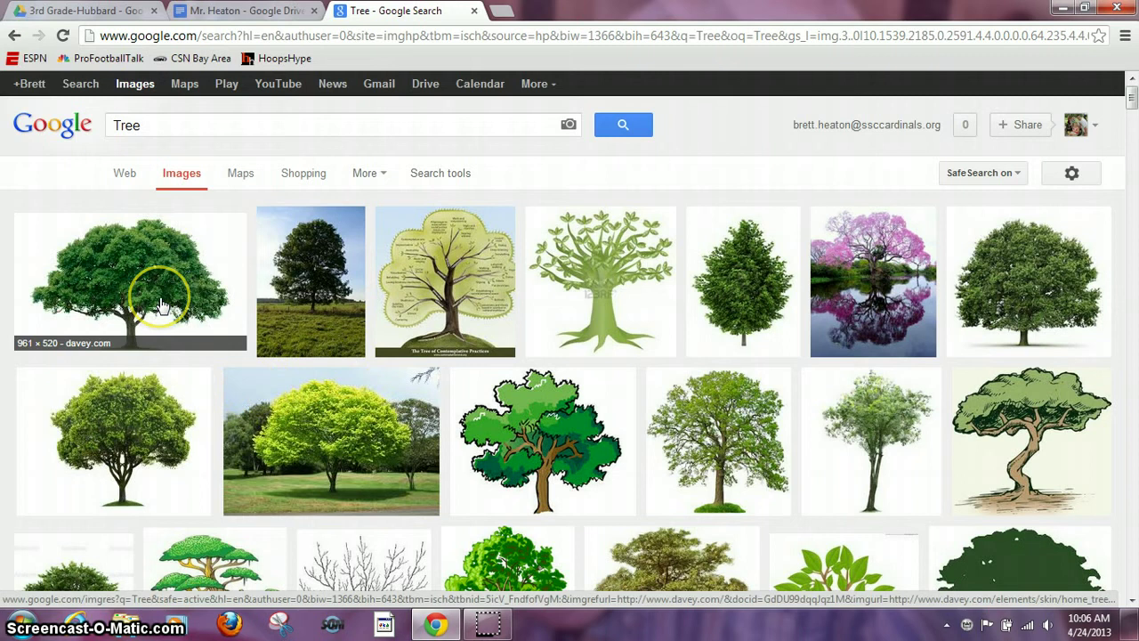
Copy the leafy green tree image and return to the Mr. Heaton document
{"action": "left_click", "coordinate": [161, 304]}
{"action": "left_click", "coordinate": [336, 362]}
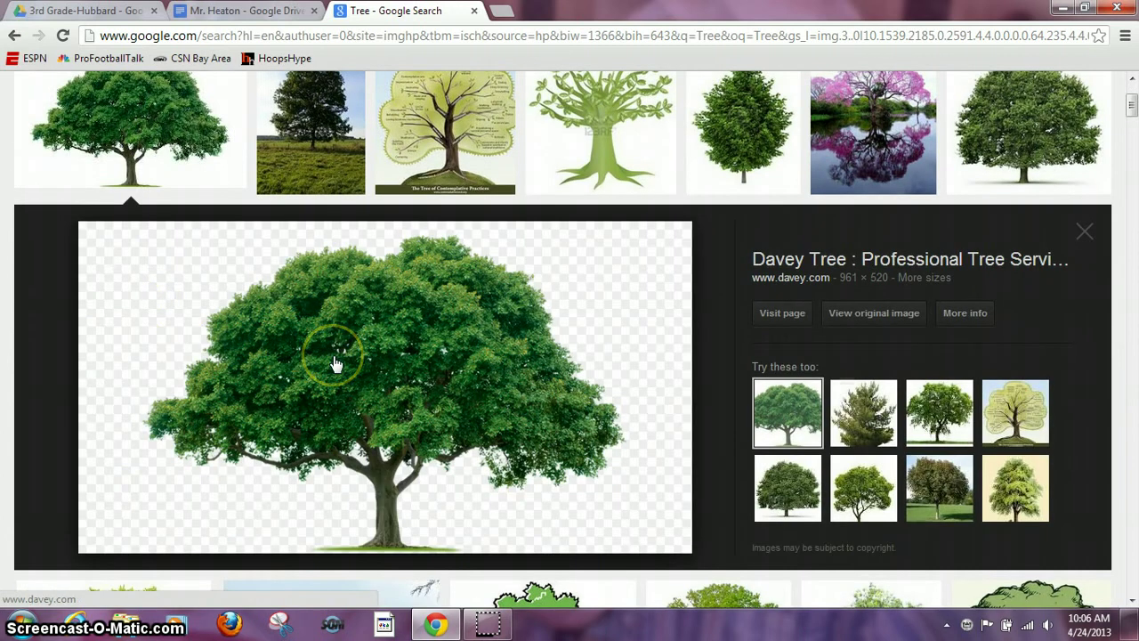
{"action": "right_click", "coordinate": [336, 362]}
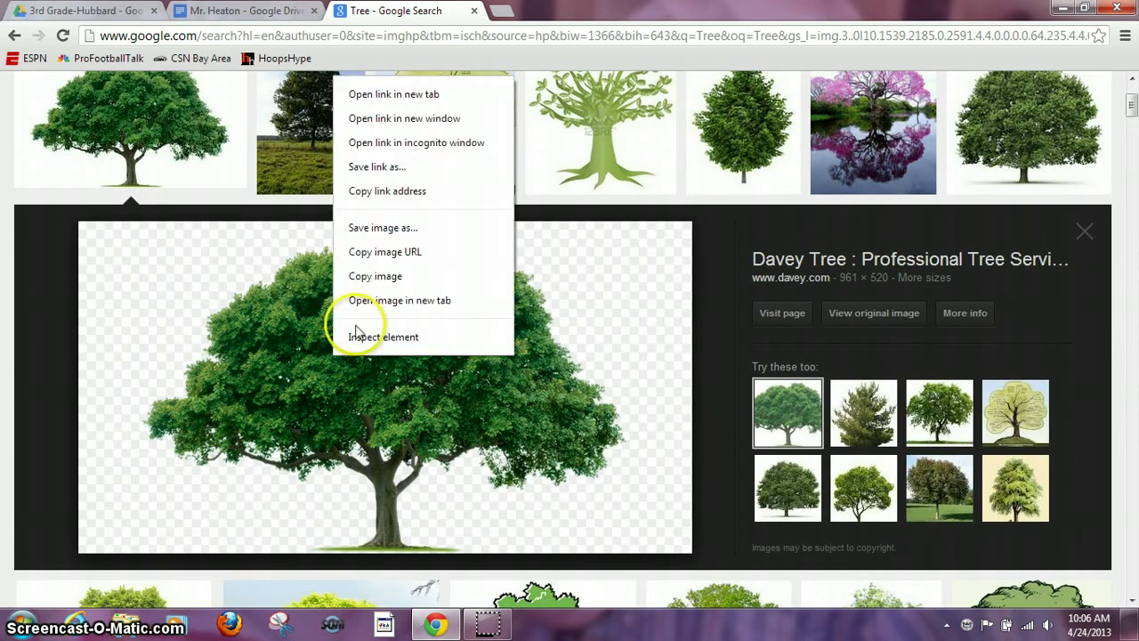
{"action": "left_click", "coordinate": [377, 277]}
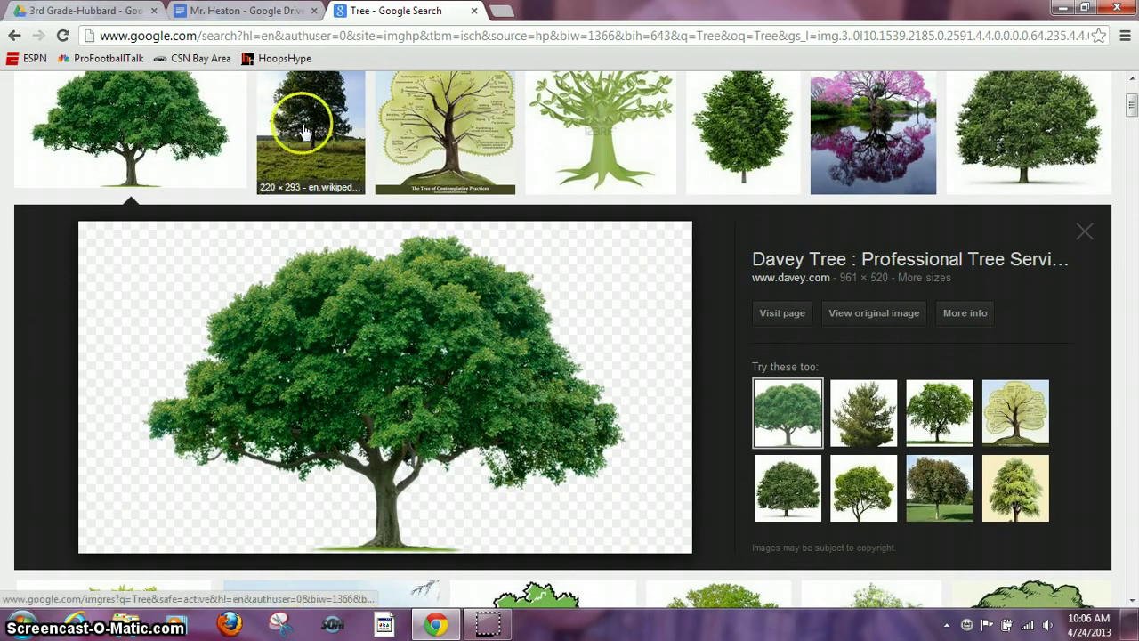
{"action": "left_click", "coordinate": [270, 15]}
{"action": "left_click", "coordinate": [405, 378]}
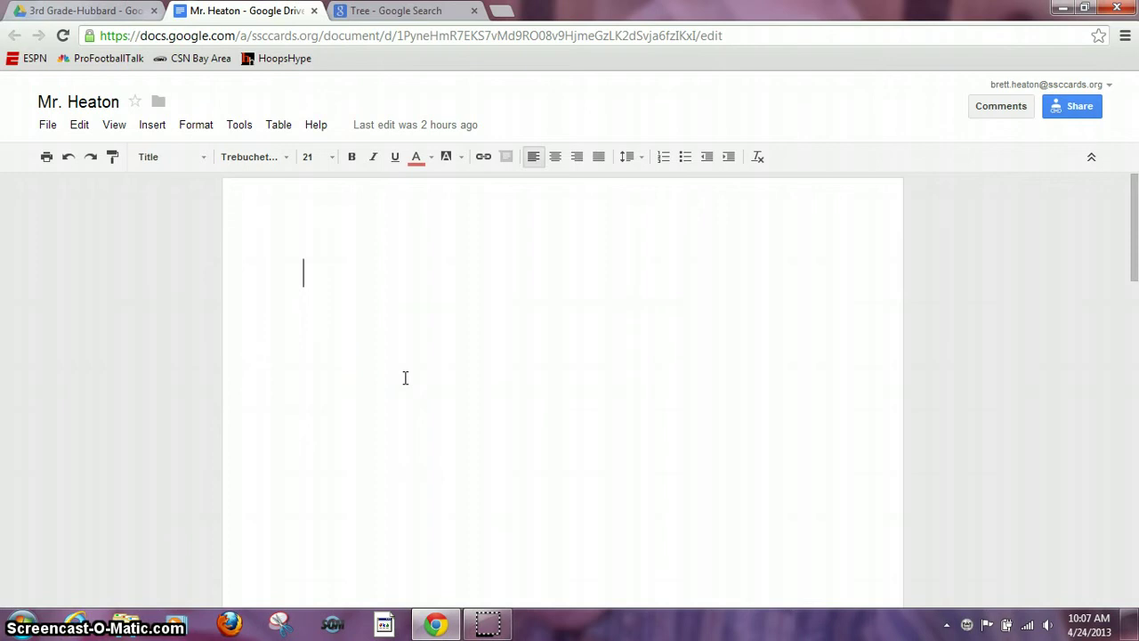
Insert a new drawing and paste the copied green tree into its canvas
{"action": "left_click", "coordinate": [152, 125]}
{"action": "left_click", "coordinate": [179, 223]}
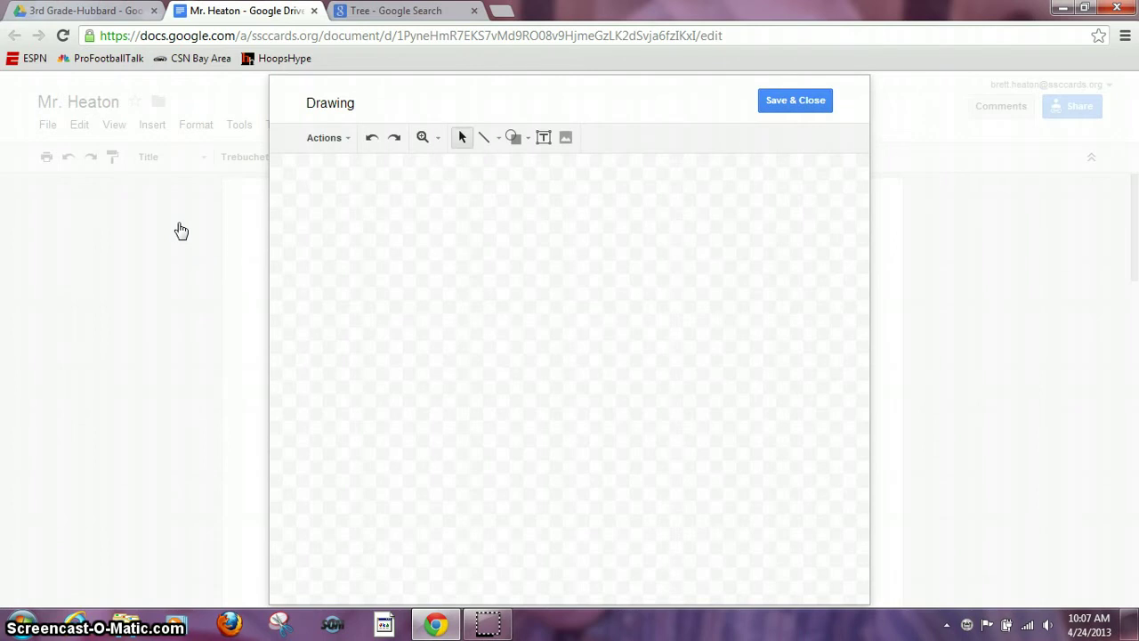
{"action": "left_click", "coordinate": [339, 239]}
{"action": "right_click", "coordinate": [338, 238]}
{"action": "left_click", "coordinate": [383, 301]}
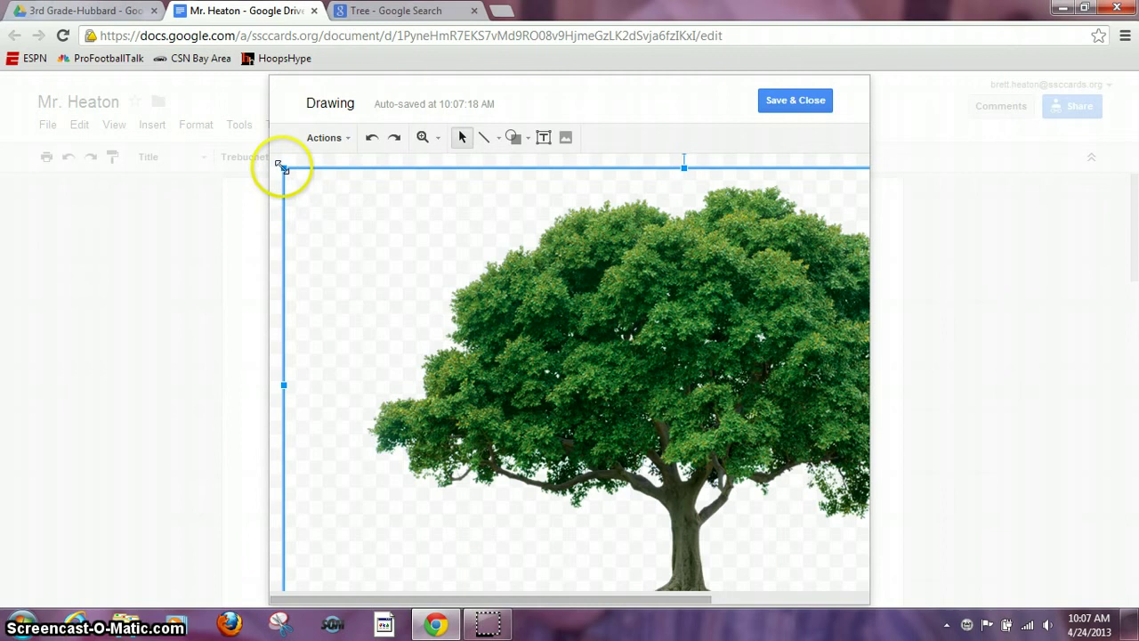
Shrink the green tree image to about 257 px wide, keeping it on the left
{"action": "left_click_drag", "start_coordinate": [282, 166], "coordinate": [424, 317]}
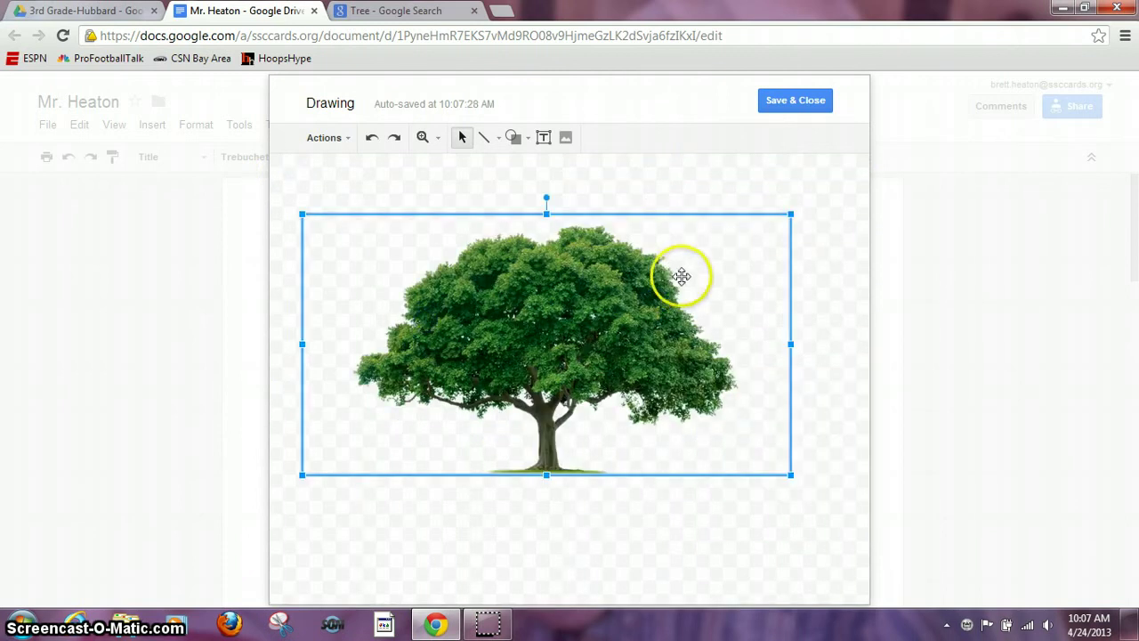
{"action": "left_click_drag", "start_coordinate": [790, 214], "coordinate": [542, 255]}
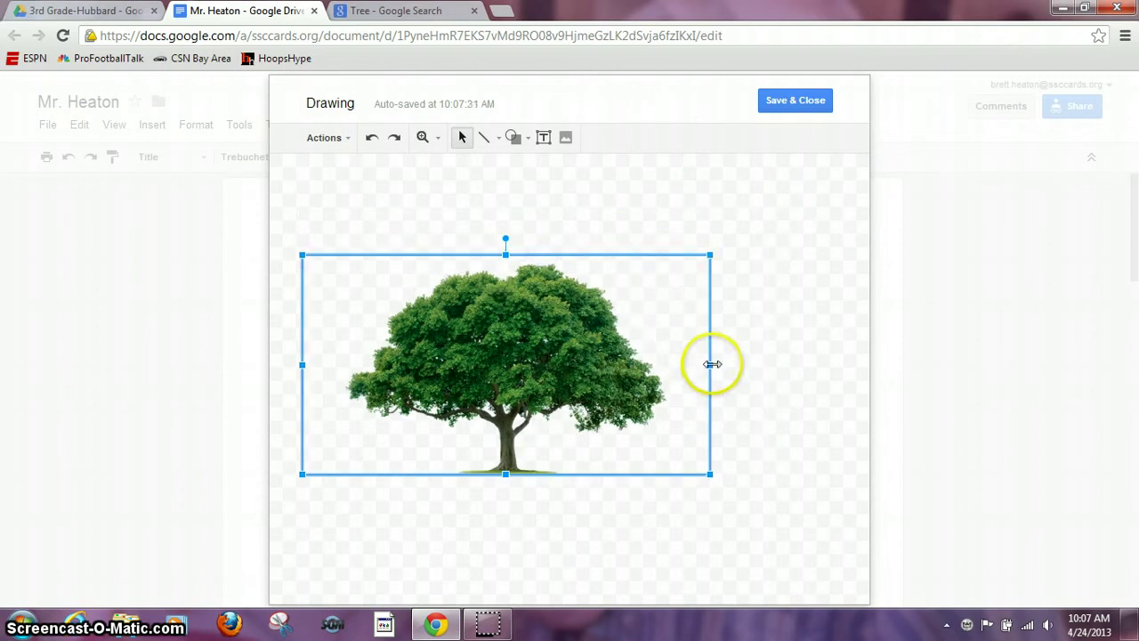
{"action": "left_click_drag", "start_coordinate": [712, 365], "coordinate": [529, 363]}
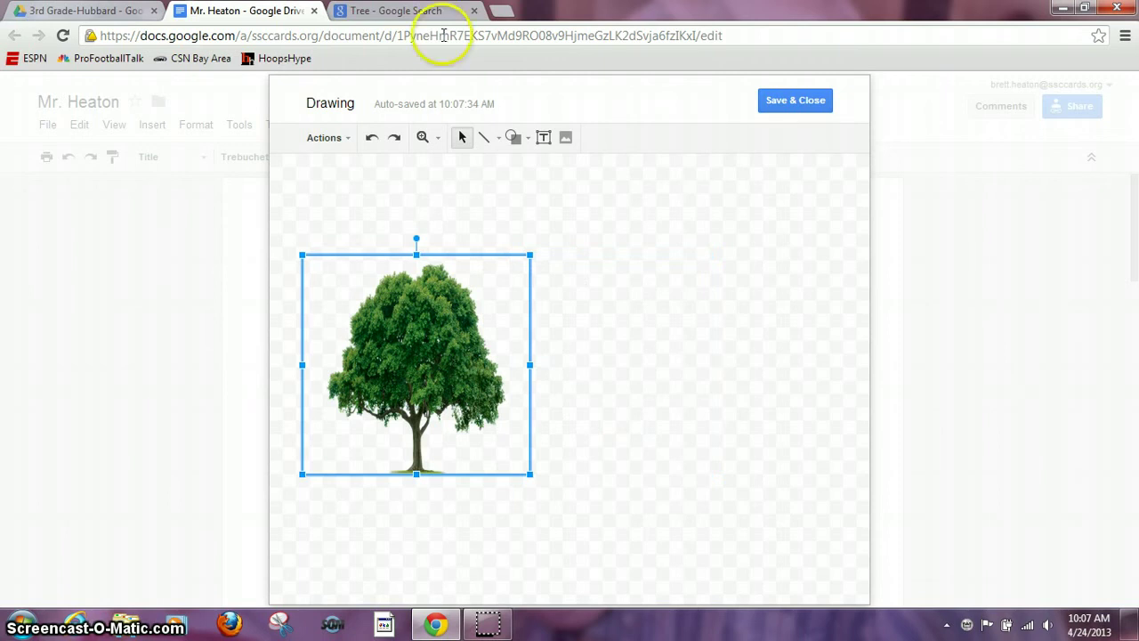
Copy the pink-blossom Piuva tree photo from the Tree image results
{"action": "left_click", "coordinate": [427, 12]}
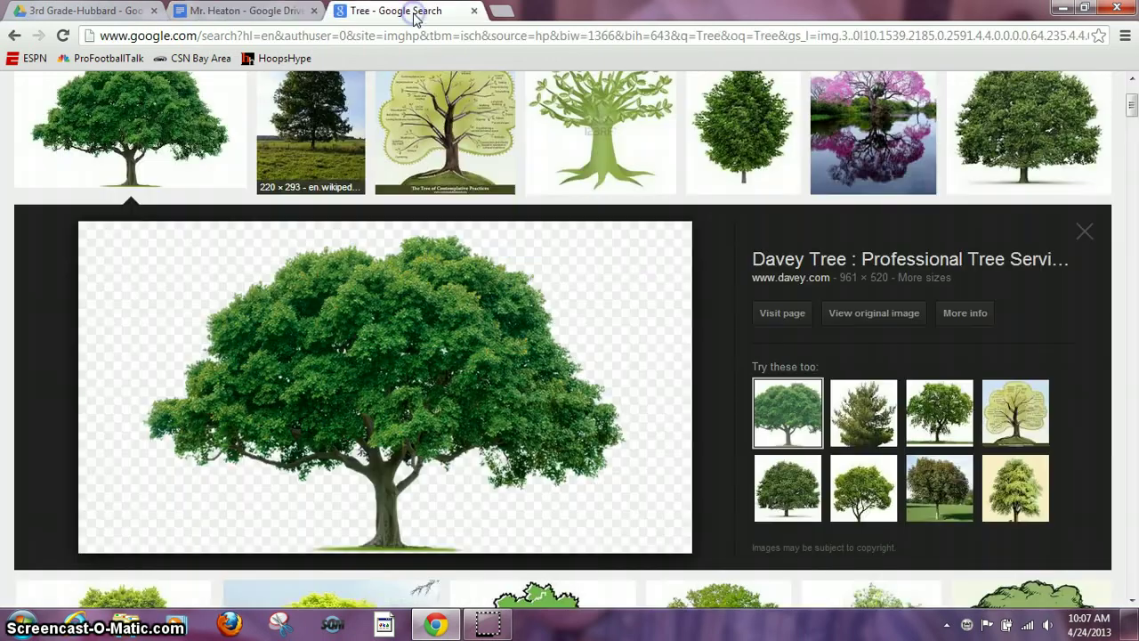
{"action": "left_click", "coordinate": [1084, 231]}
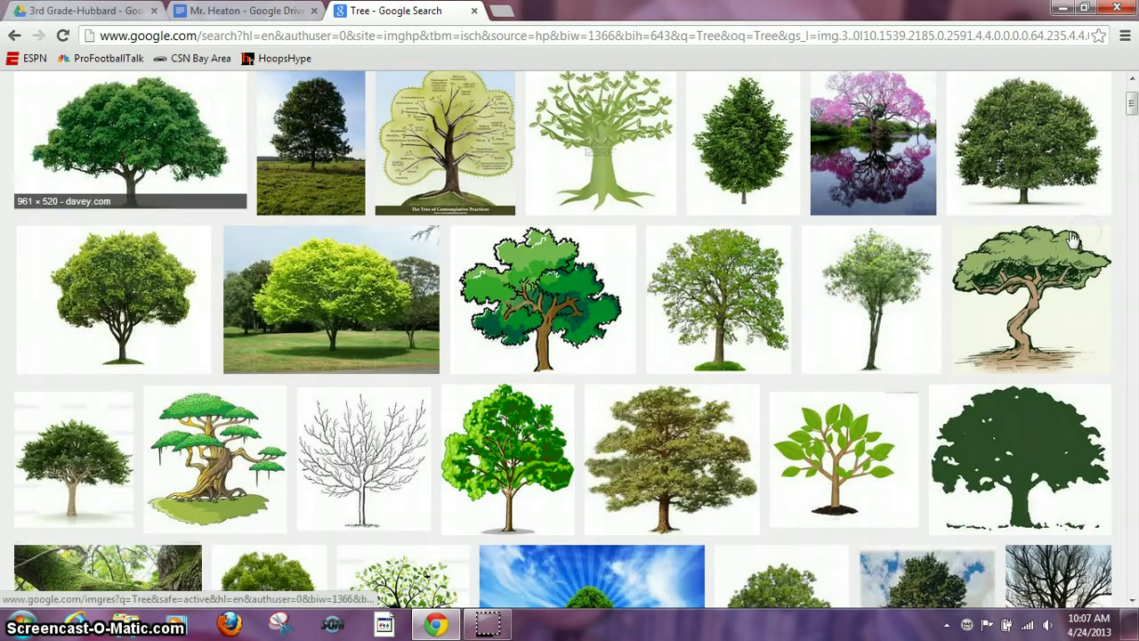
{"action": "left_click", "coordinate": [899, 174]}
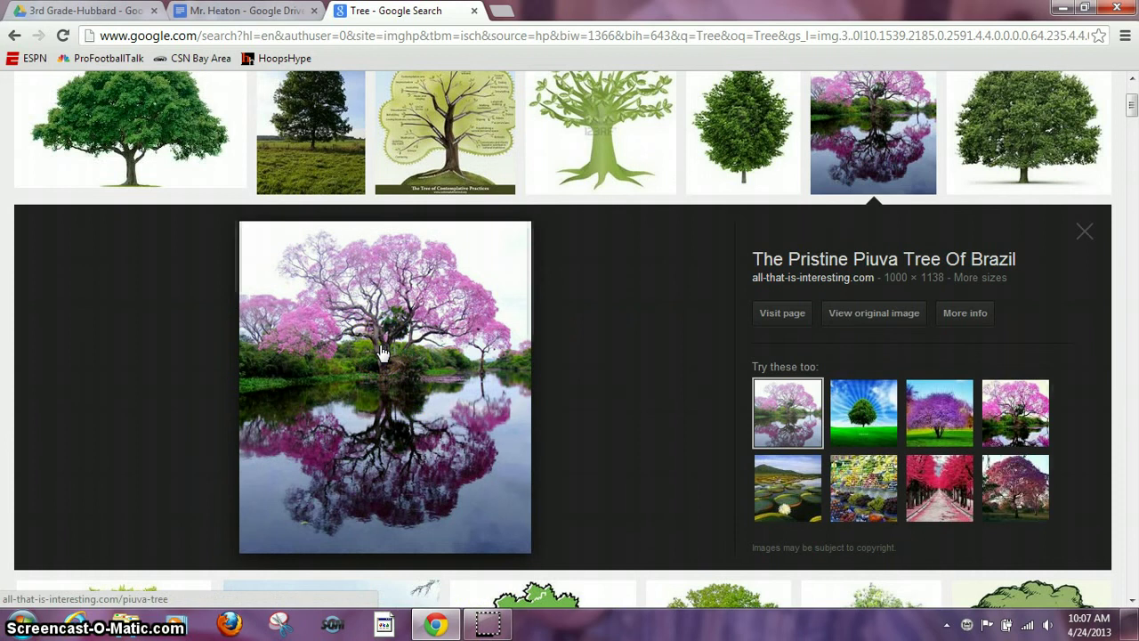
{"action": "right_click", "coordinate": [381, 351]}
{"action": "left_click", "coordinate": [415, 266]}
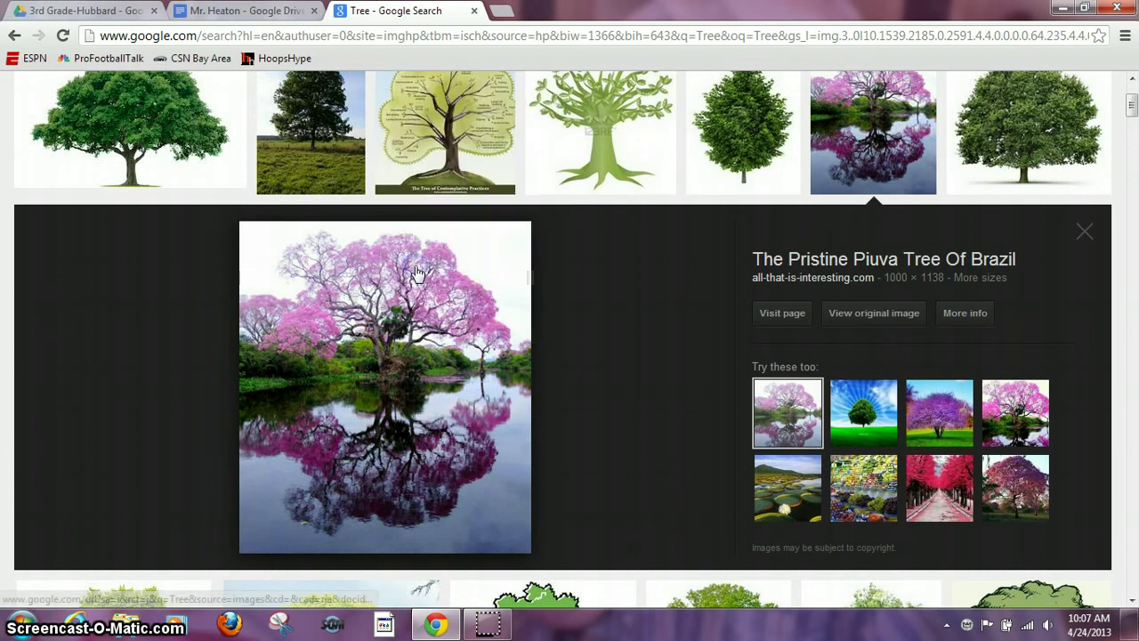
Back in the drawing, bring up paste options on an empty area of the canvas
{"action": "left_click", "coordinate": [245, 11]}
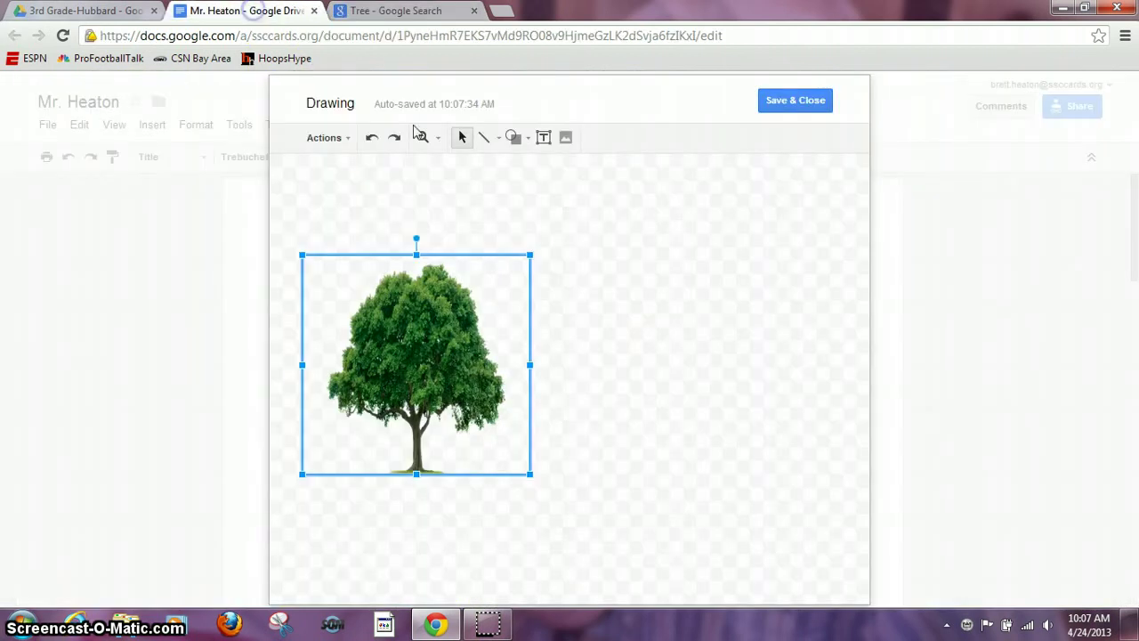
{"action": "left_click", "coordinate": [589, 336]}
{"action": "right_click", "coordinate": [587, 336]}
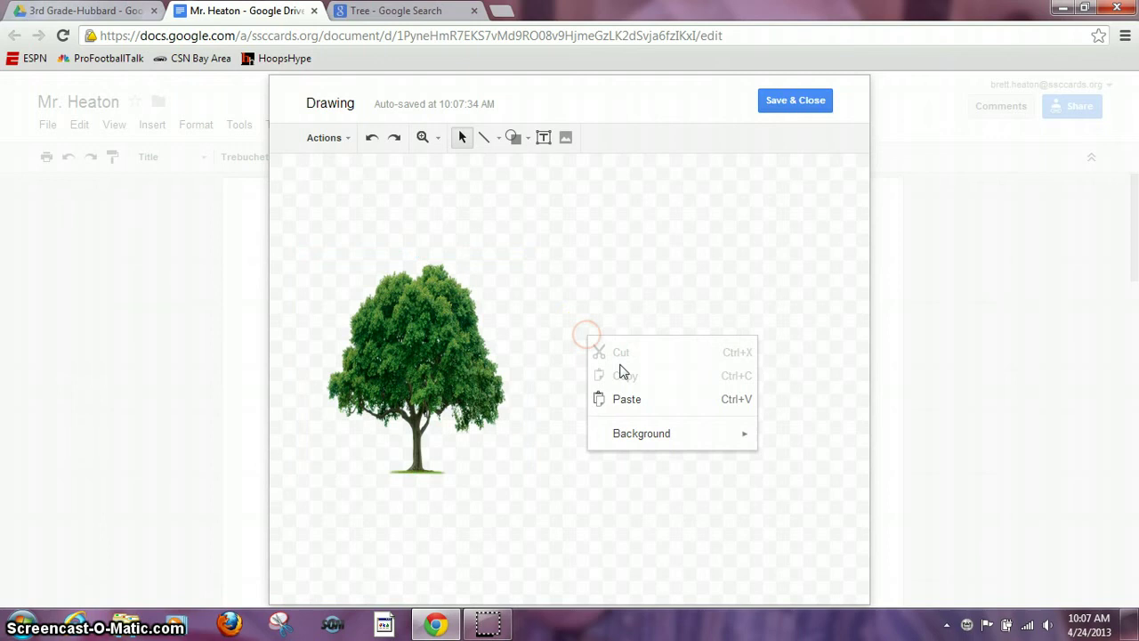
Paste the pink tree photo and shrink it to match the green tree beside it
{"action": "left_click", "coordinate": [635, 399]}
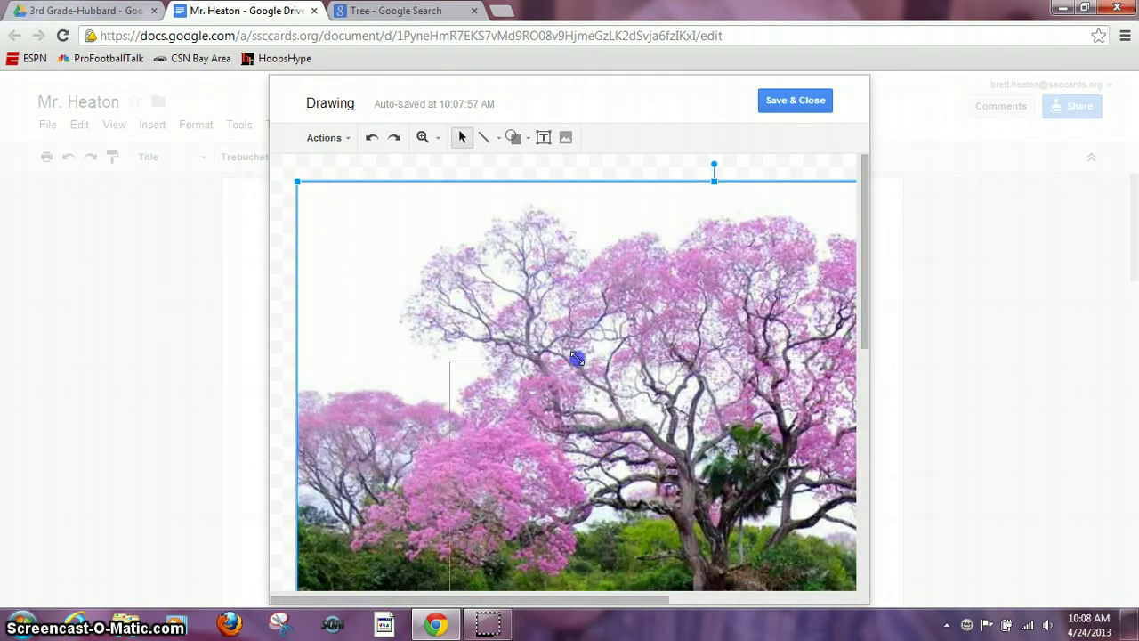
{"action": "left_click_drag", "start_coordinate": [703, 452], "coordinate": [447, 200]}
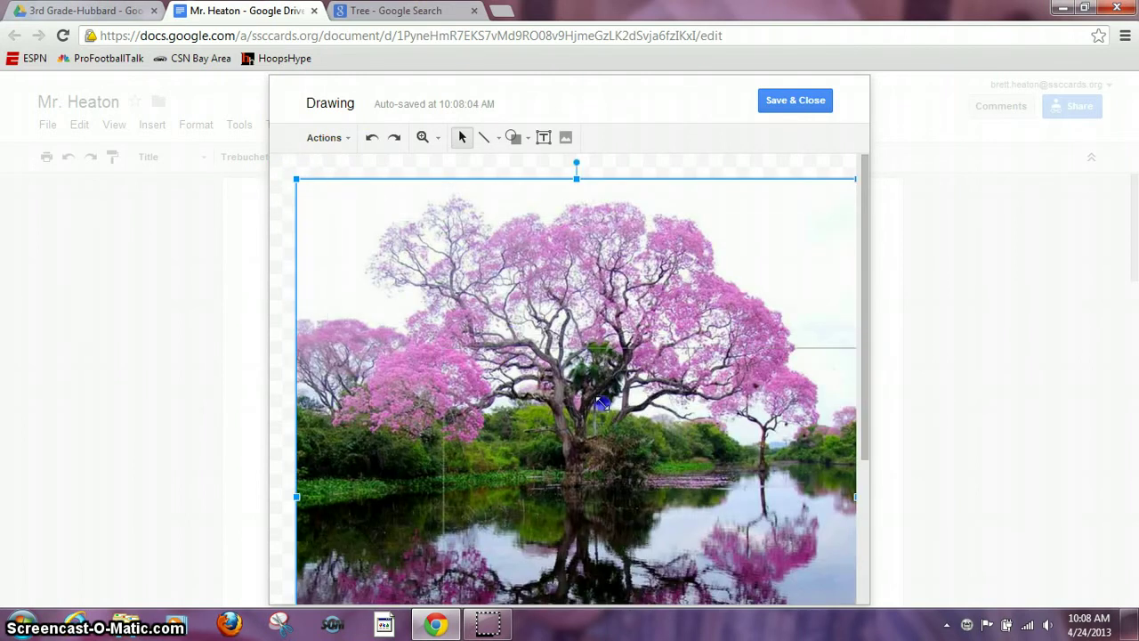
{"action": "key", "text": "ctrl+z"}
{"action": "left_click_drag", "start_coordinate": [707, 508], "coordinate": [676, 296]}
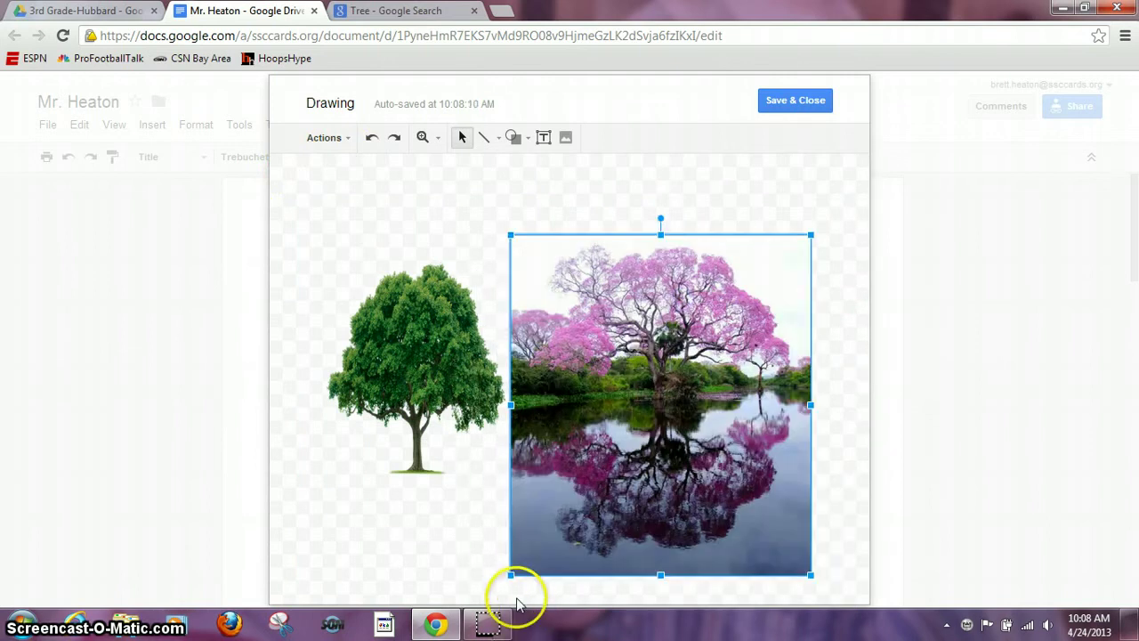
{"action": "left_click_drag", "start_coordinate": [510, 575], "coordinate": [557, 392]}
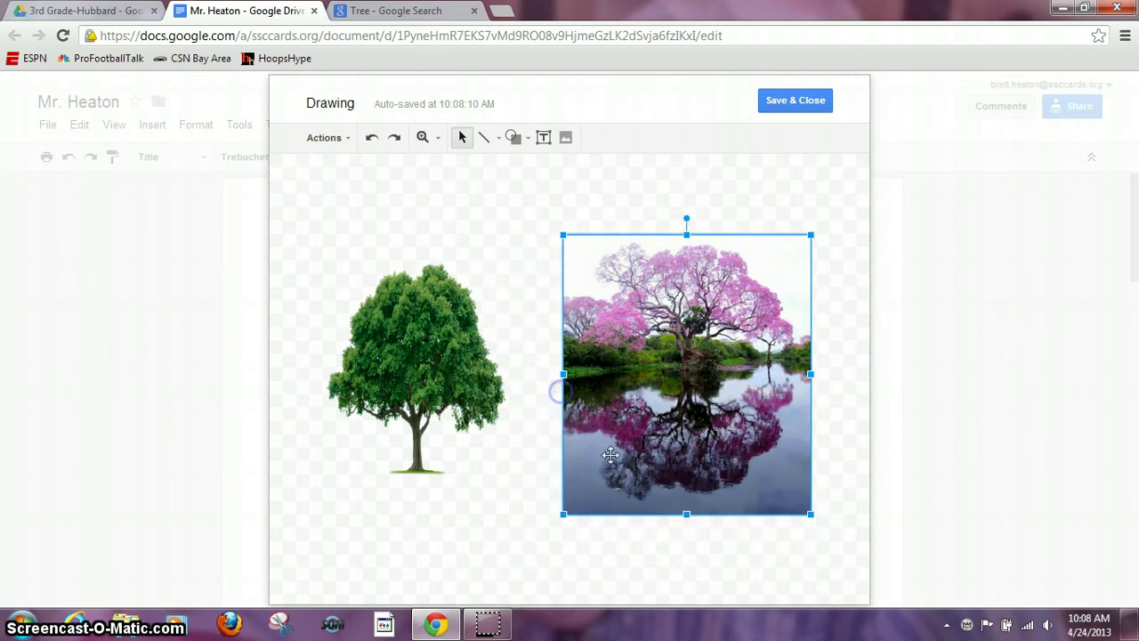
{"action": "left_click_drag", "start_coordinate": [687, 514], "coordinate": [687, 453]}
{"action": "left_click_drag", "start_coordinate": [676, 366], "coordinate": [669, 389]}
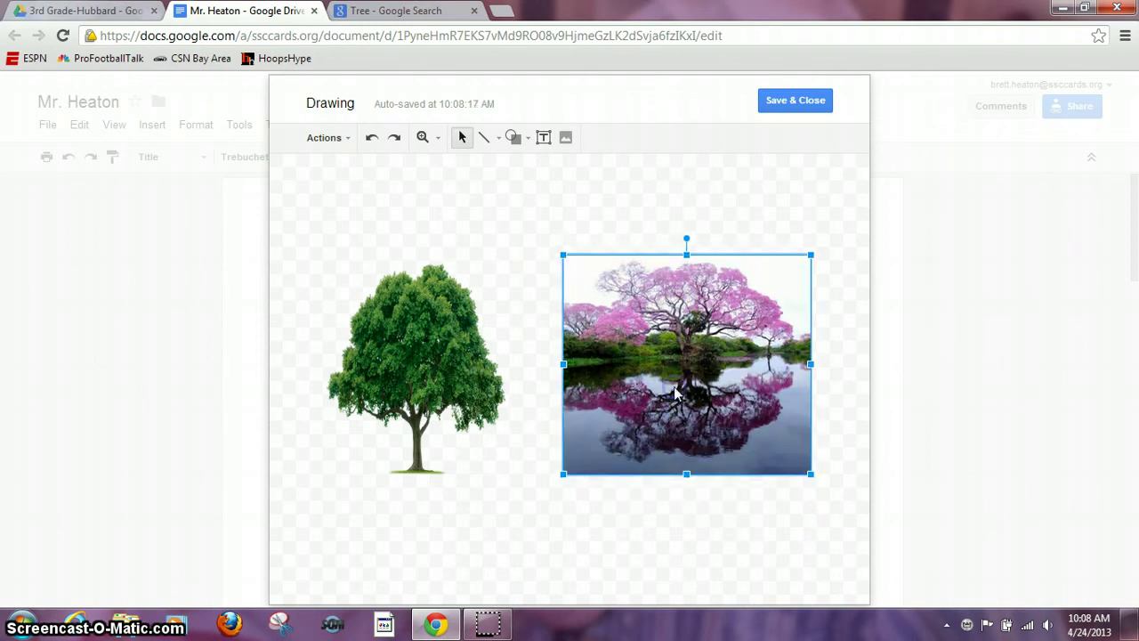
Lower both tree images about 75 px so they sit level side by side
{"action": "left_click", "coordinate": [604, 367]}
{"action": "left_click_drag", "start_coordinate": [464, 356], "coordinate": [469, 423]}
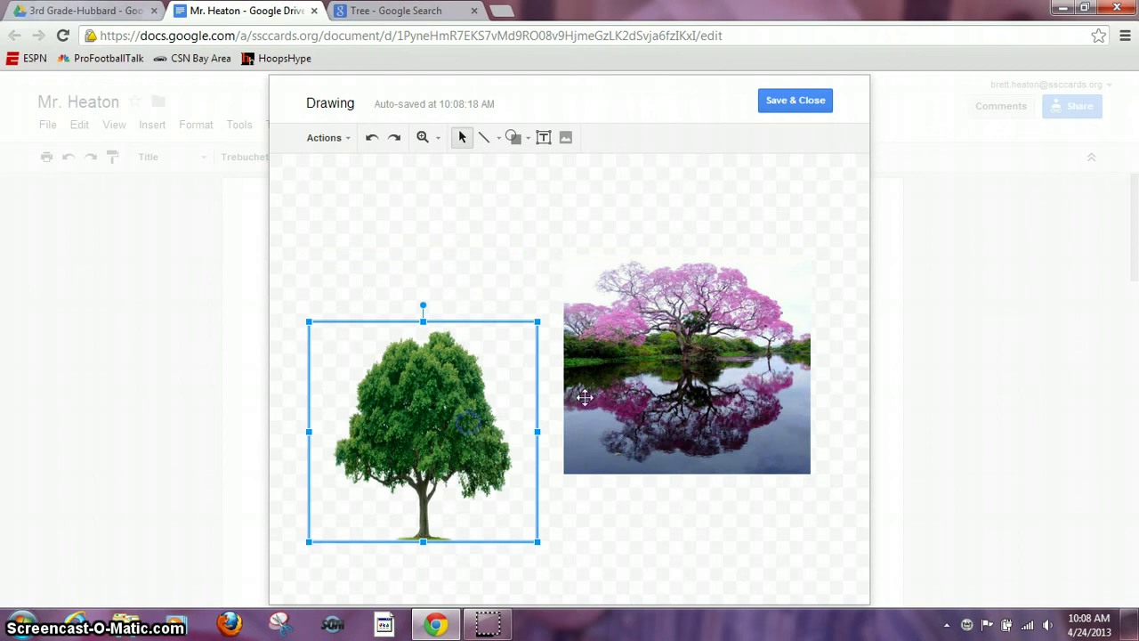
{"action": "left_click_drag", "start_coordinate": [649, 371], "coordinate": [657, 438]}
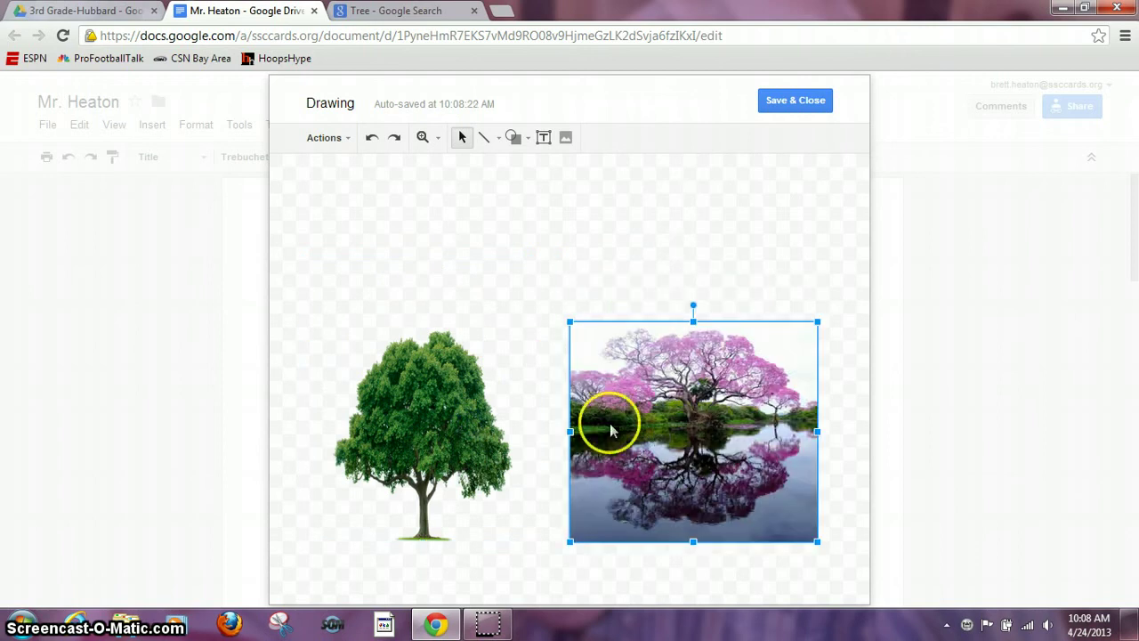
Add 'Trees' word art and place it above the two tree images
{"action": "left_click", "coordinate": [347, 245]}
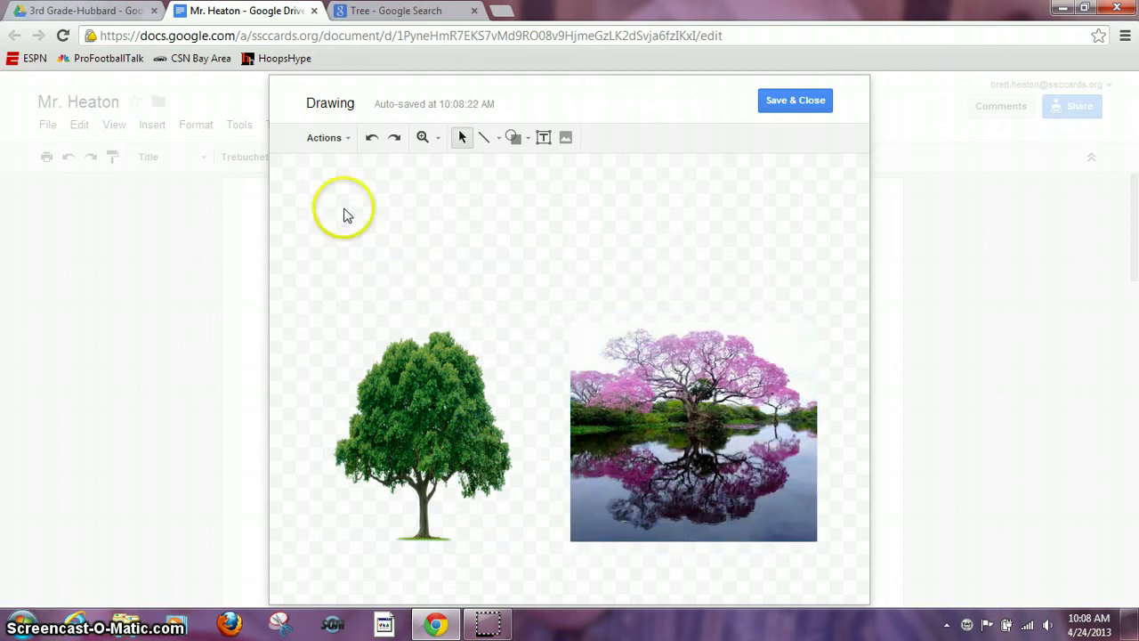
{"action": "left_click", "coordinate": [347, 141]}
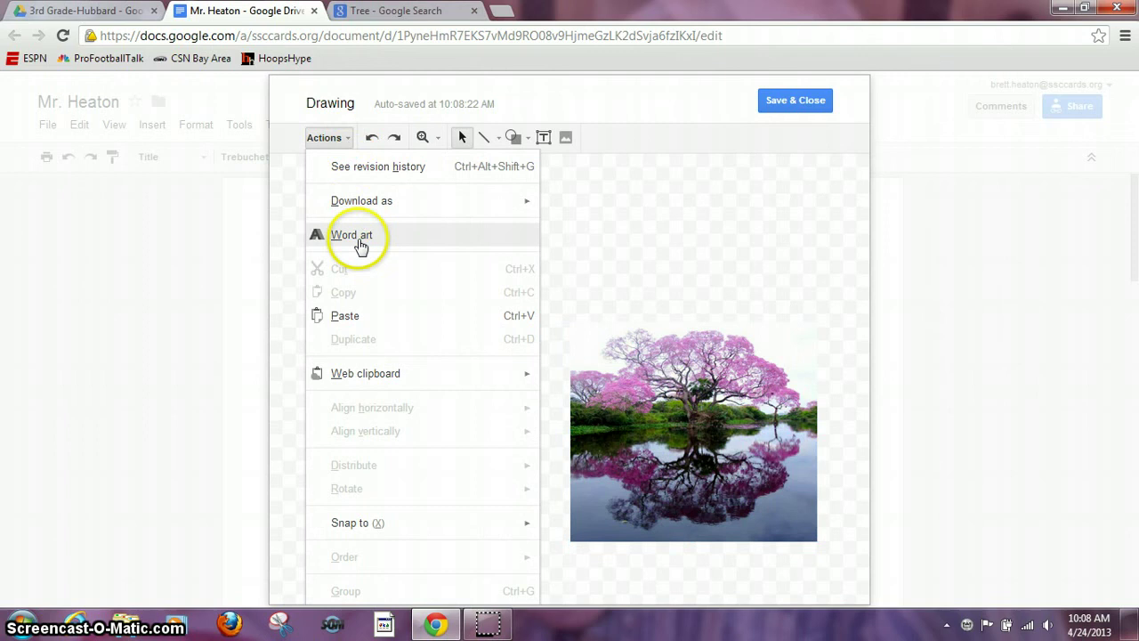
{"action": "left_click", "coordinate": [356, 238]}
{"action": "type", "text": "Trees"}
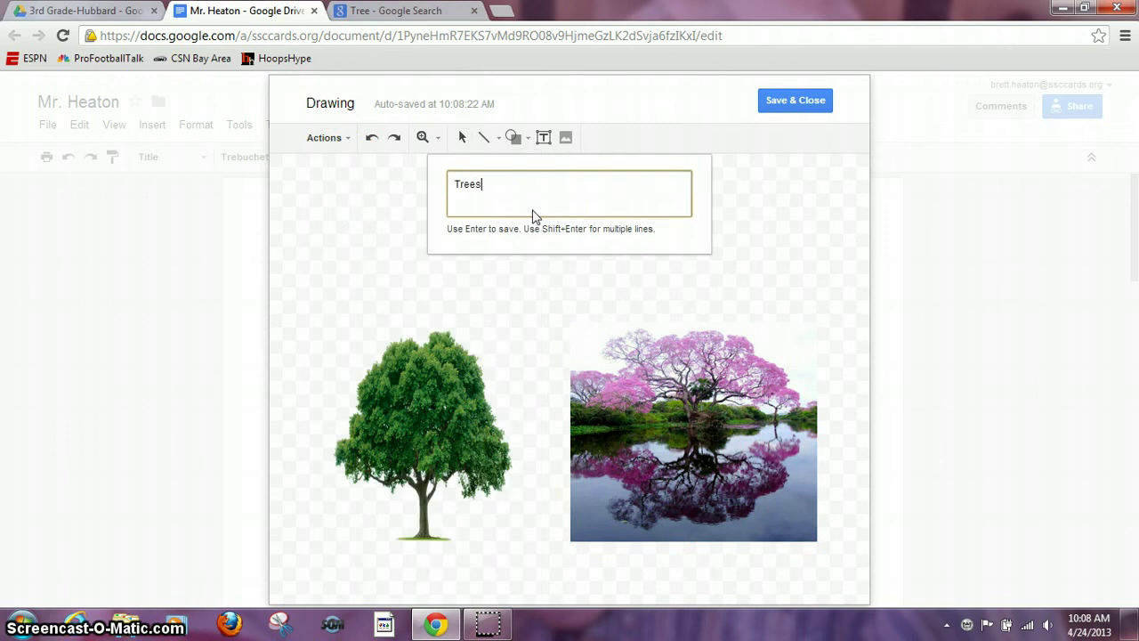
{"action": "key", "text": "Return"}
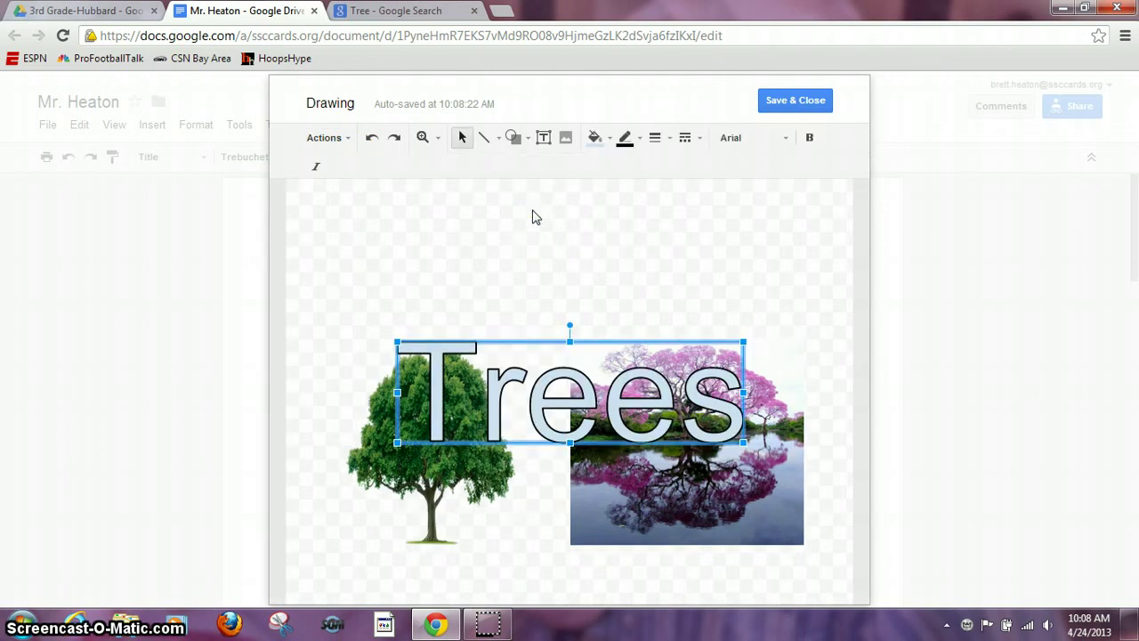
{"action": "left_click_drag", "start_coordinate": [544, 348], "coordinate": [537, 245]}
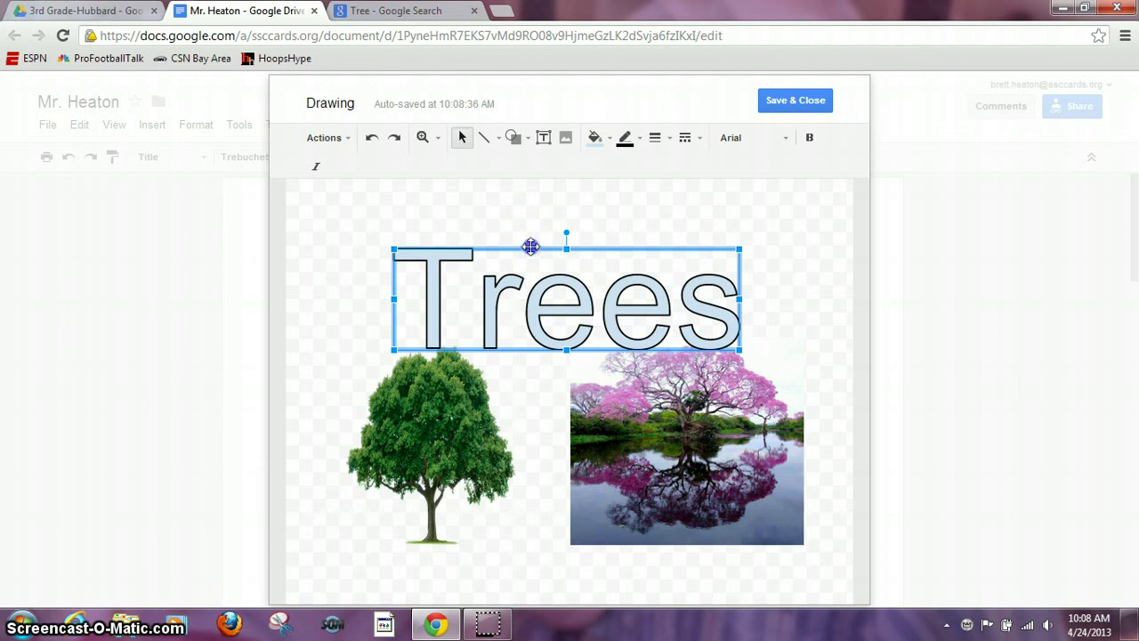
{"action": "left_click_drag", "start_coordinate": [531, 246], "coordinate": [529, 240]}
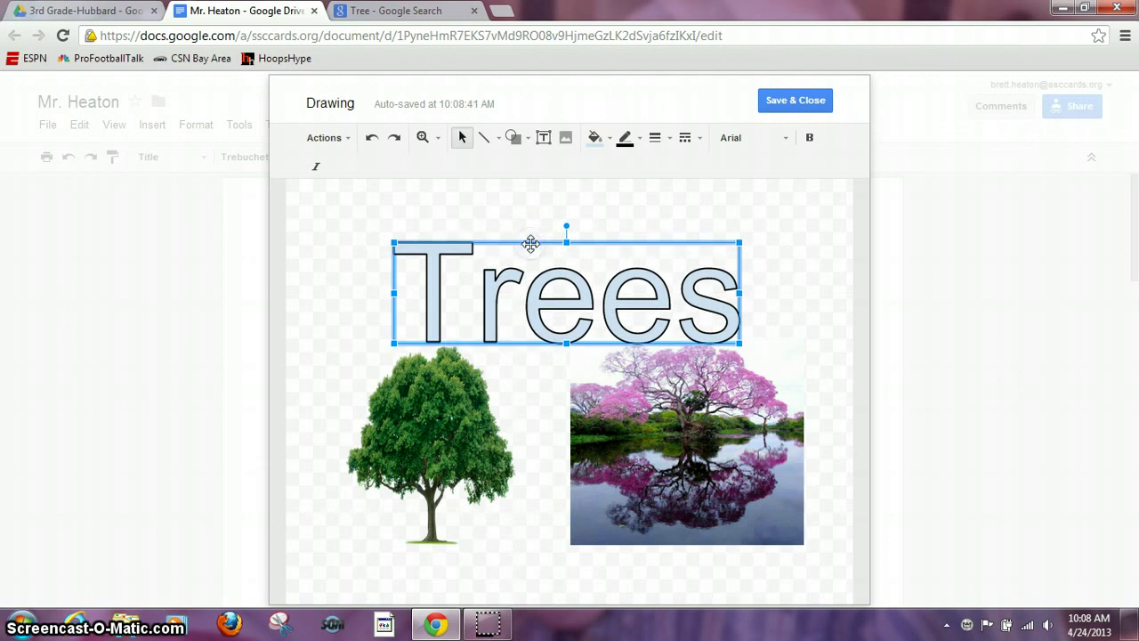
Fill the Trees word art dark green
{"action": "left_click", "coordinate": [611, 140]}
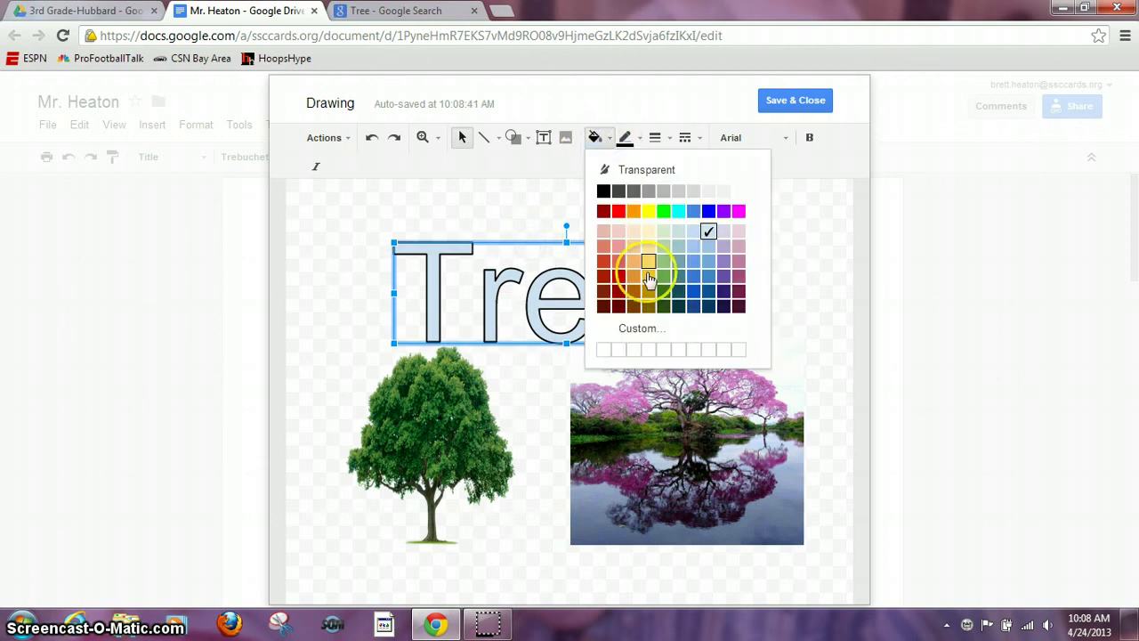
{"action": "left_click", "coordinate": [665, 306]}
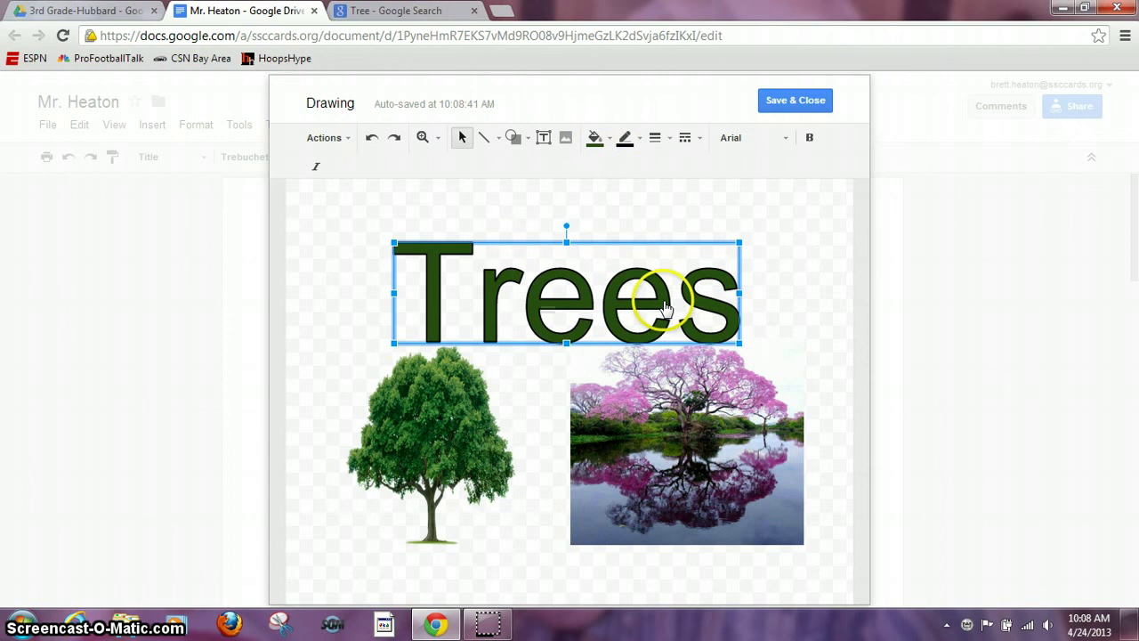
{"action": "left_click", "coordinate": [753, 315]}
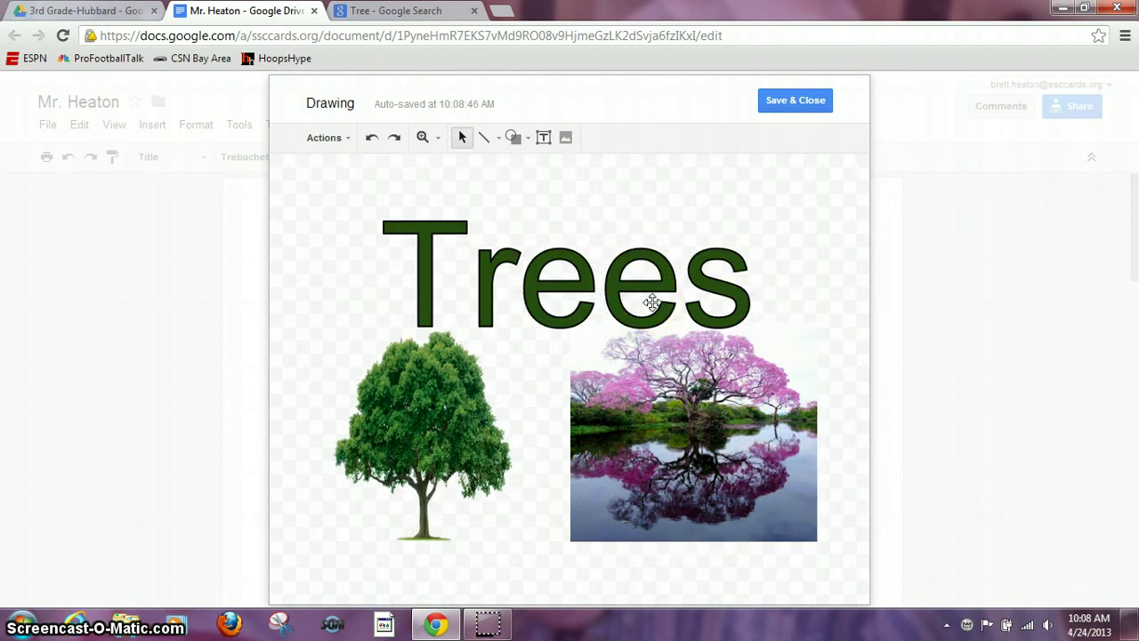
Save the Trees drawing into the document and set it to Fixed position on the page
{"action": "left_click", "coordinate": [793, 102]}
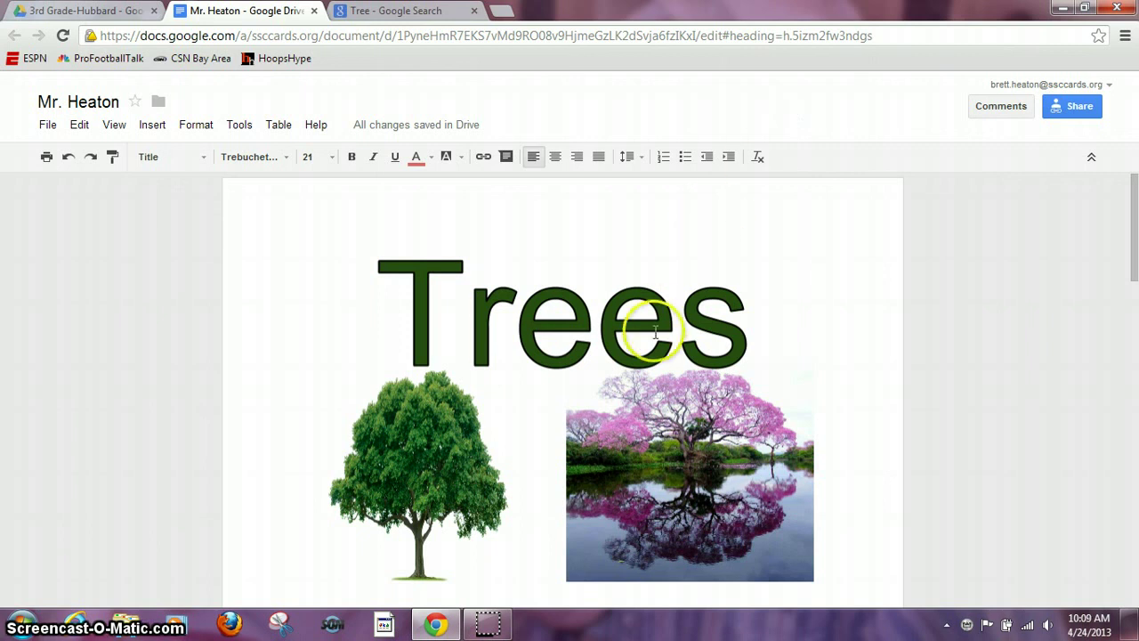
{"action": "left_click", "coordinate": [590, 404]}
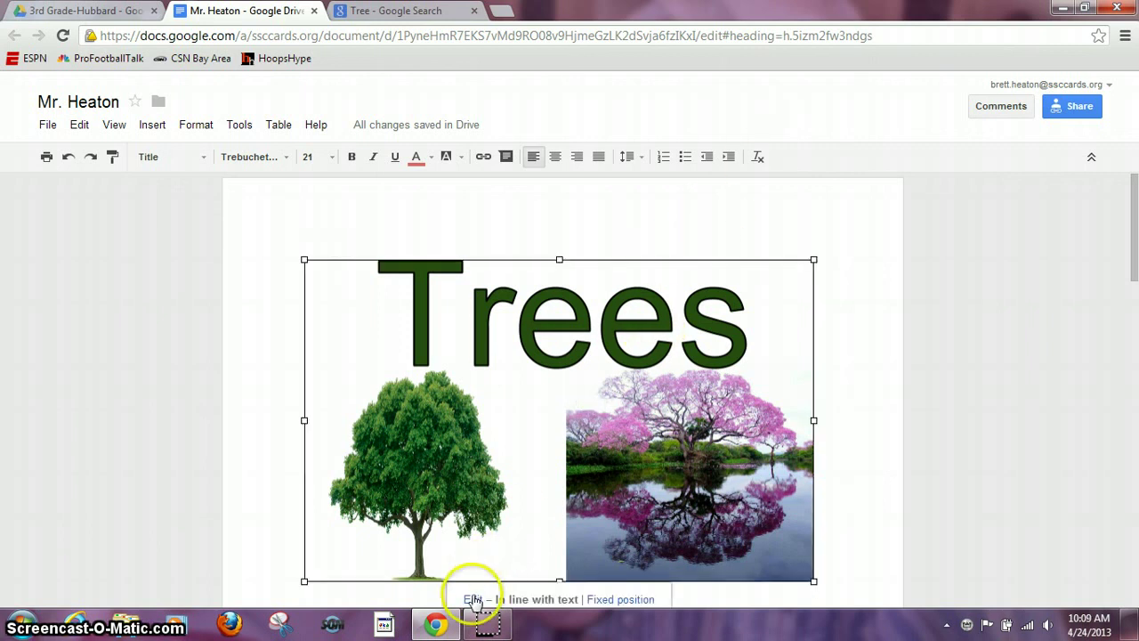
{"action": "left_click_drag", "start_coordinate": [1126, 259], "coordinate": [1126, 269]}
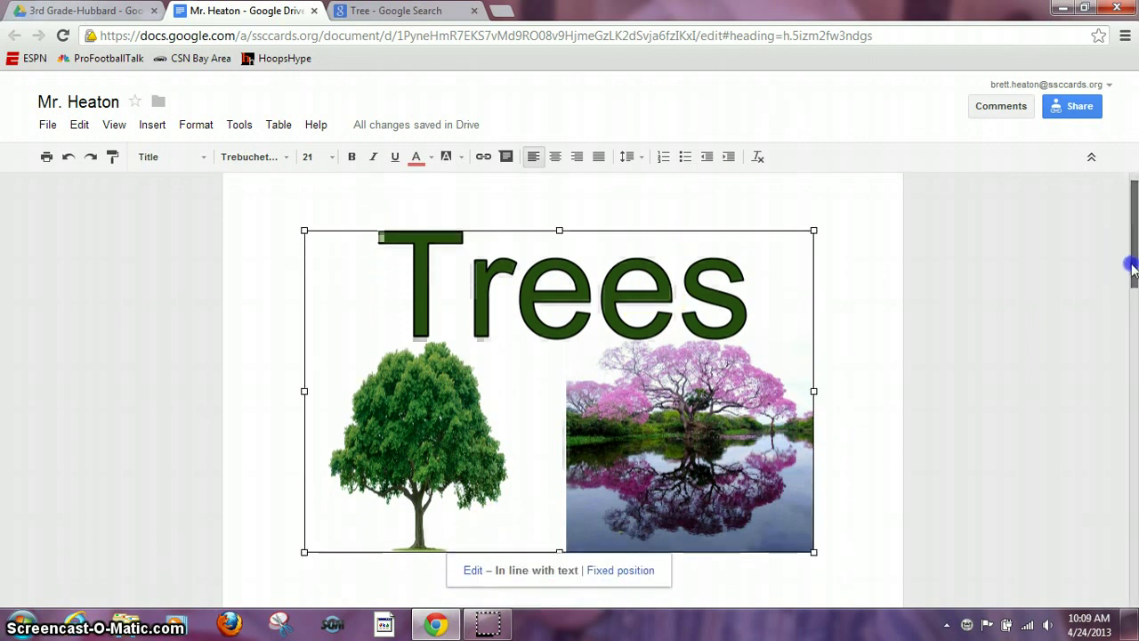
{"action": "left_click", "coordinate": [470, 563]}
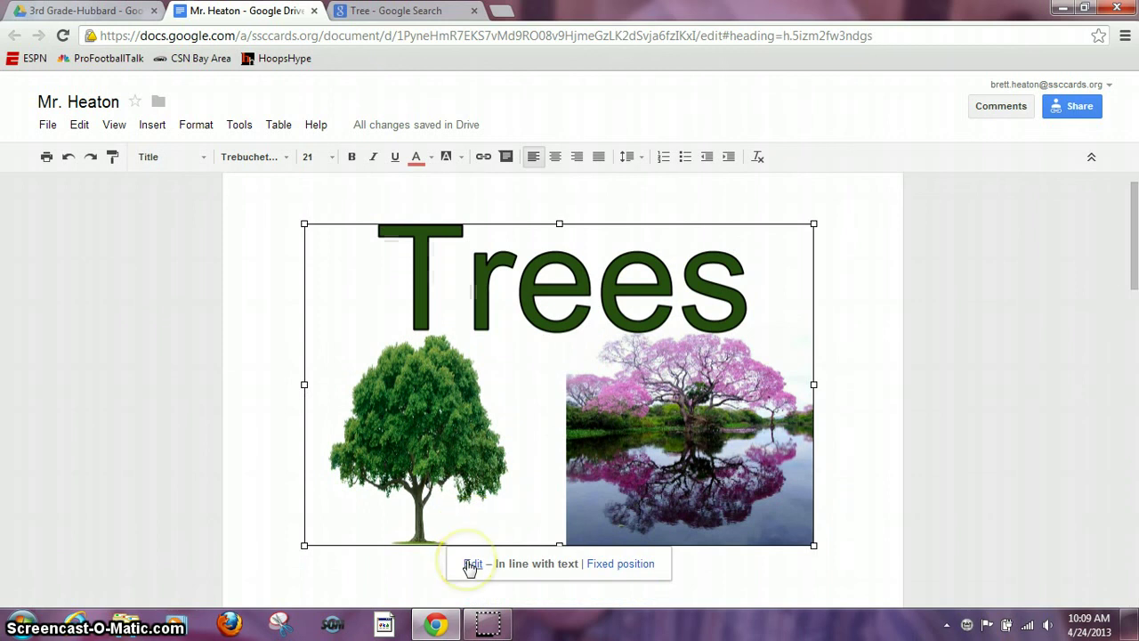
{"action": "left_click", "coordinate": [619, 564]}
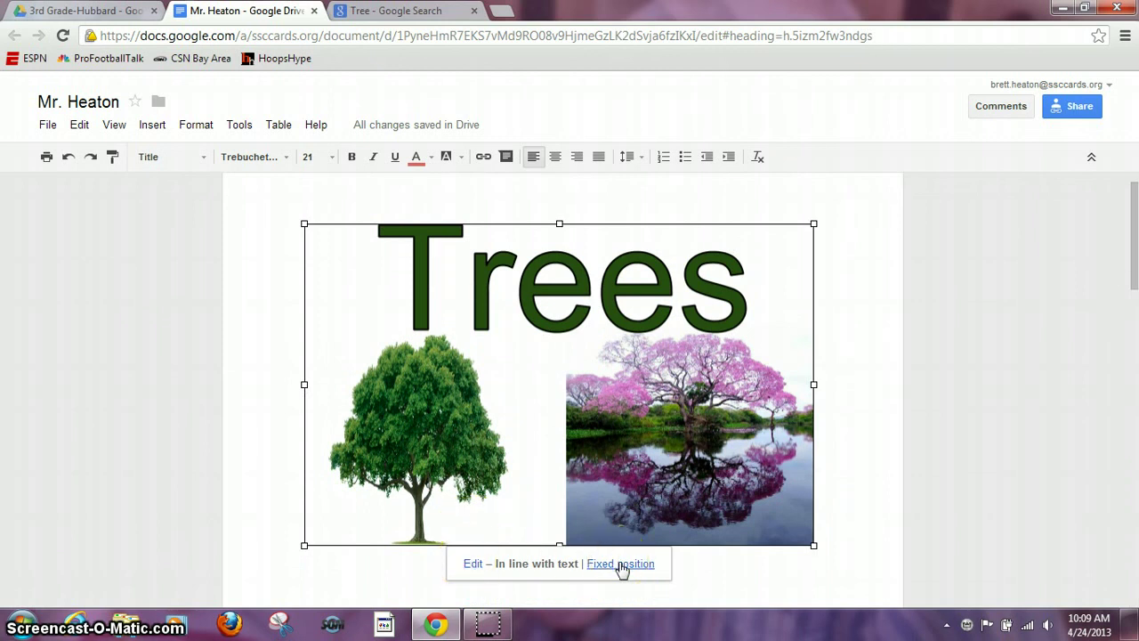
{"action": "mouse_move", "coordinate": [590, 447]}
{"action": "left_mouse_down"}
{"action": "mouse_move", "coordinate": [552, 466]}
{"action": "mouse_move", "coordinate": [611, 451]}
{"action": "mouse_move", "coordinate": [593, 442]}
{"action": "left_mouse_up"}
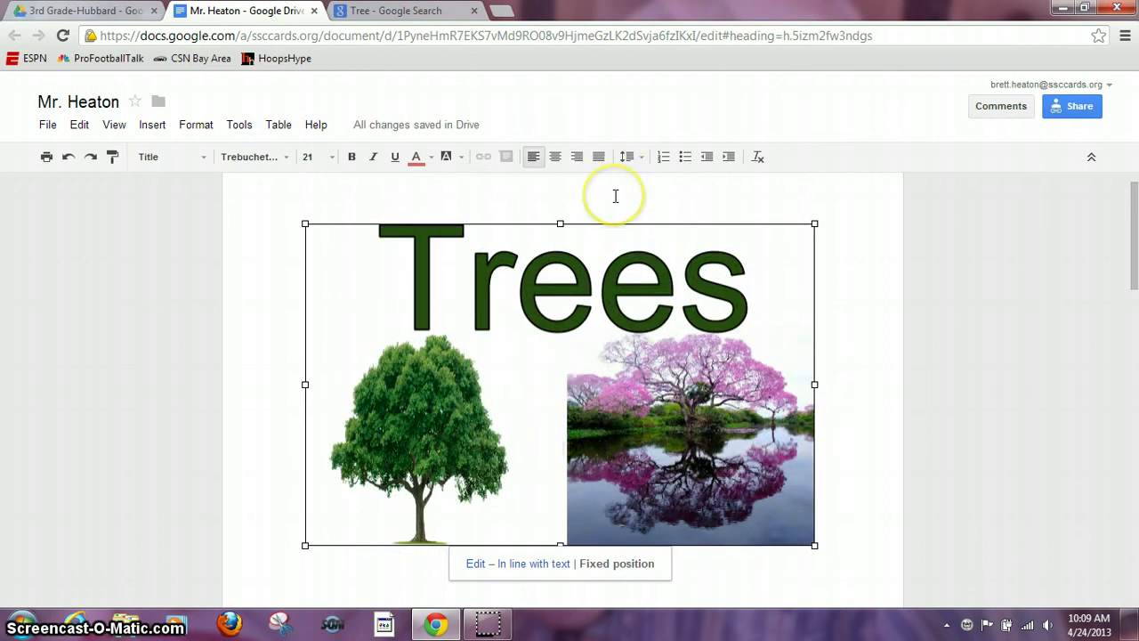